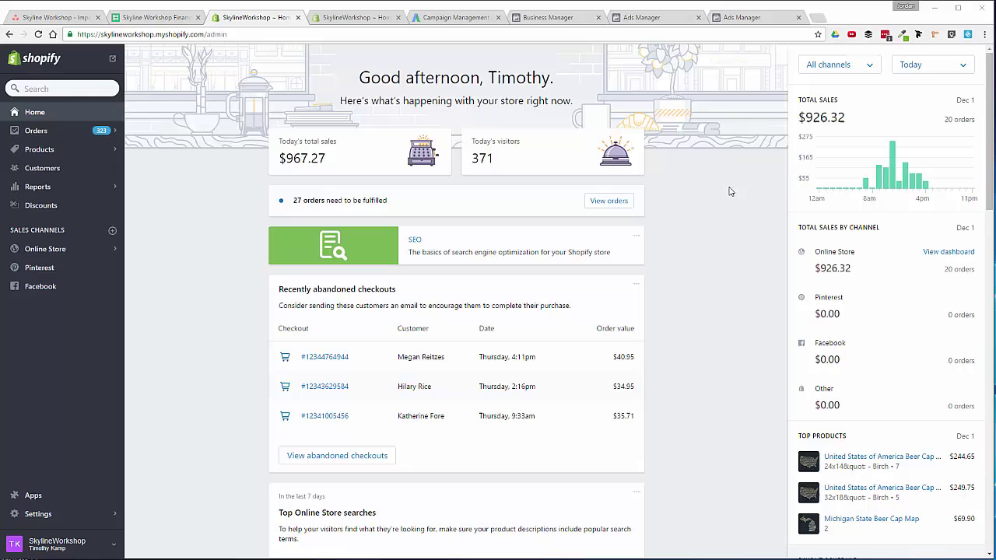
Step: Set the Shopify sales date range to Jun 1–30, 2016
click(942, 69)
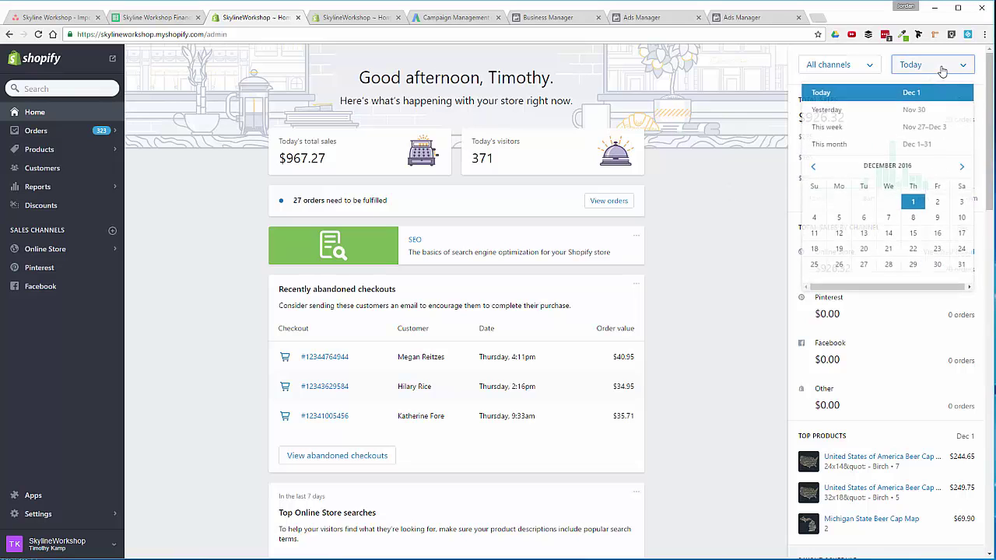
click(809, 170)
click(809, 169)
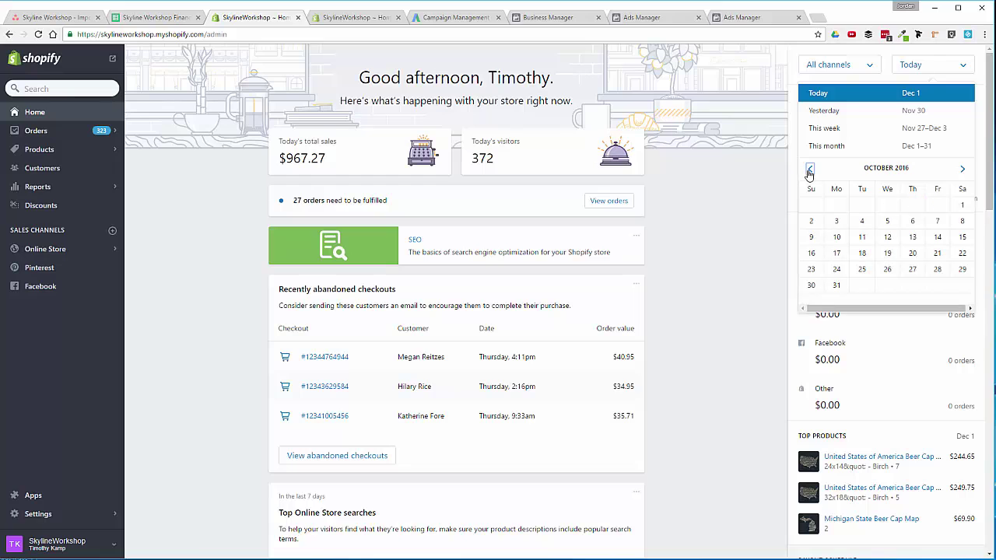
click(809, 170)
click(809, 170)
click(809, 170)
click(809, 170)
click(887, 204)
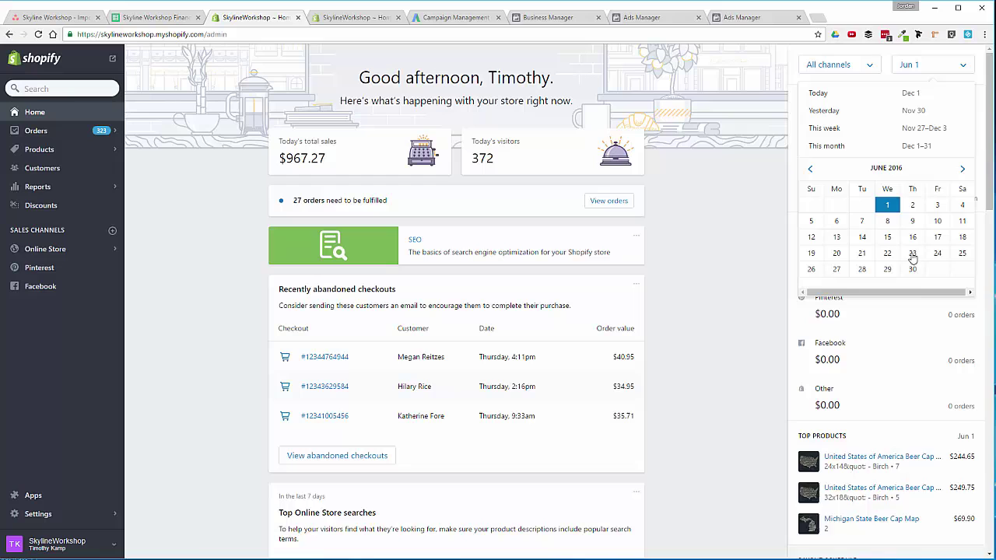
click(914, 269)
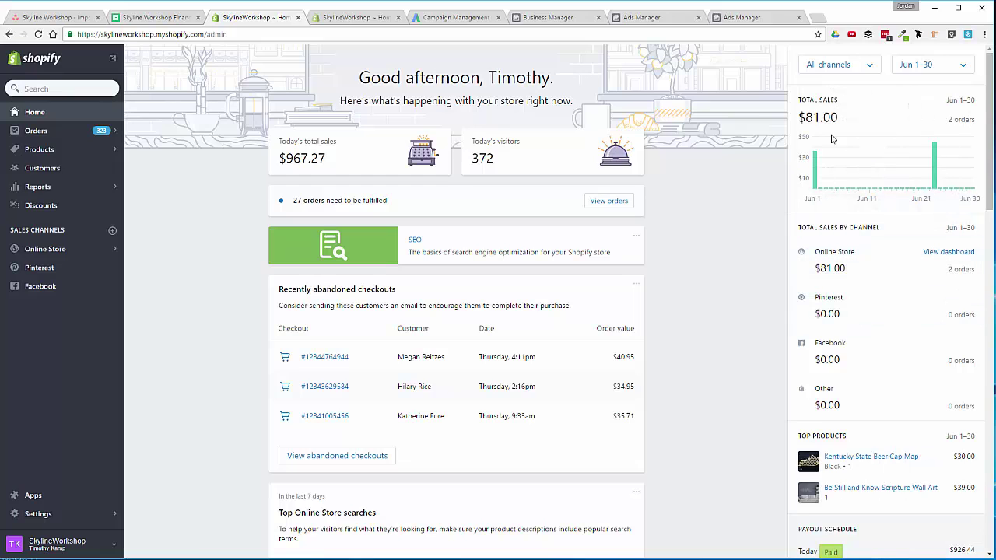
mouse_move(926, 151)
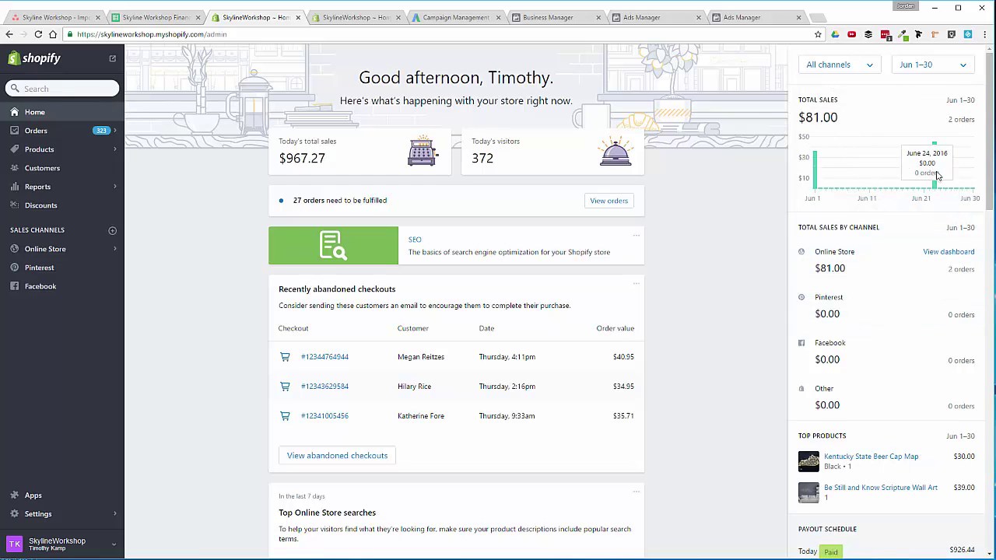
Step: Check the sales for Jul 1–31, then Aug 1–31, 2016
click(925, 69)
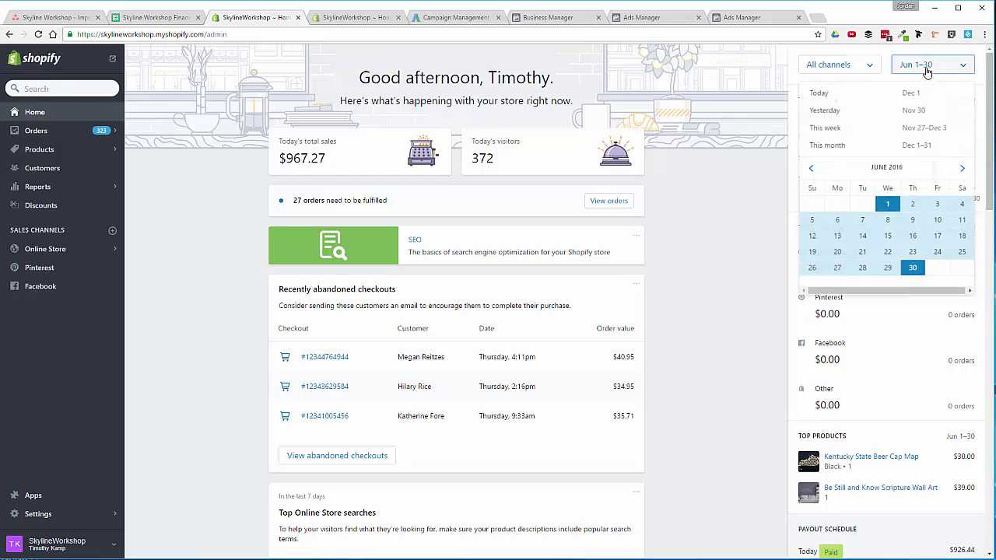
click(960, 171)
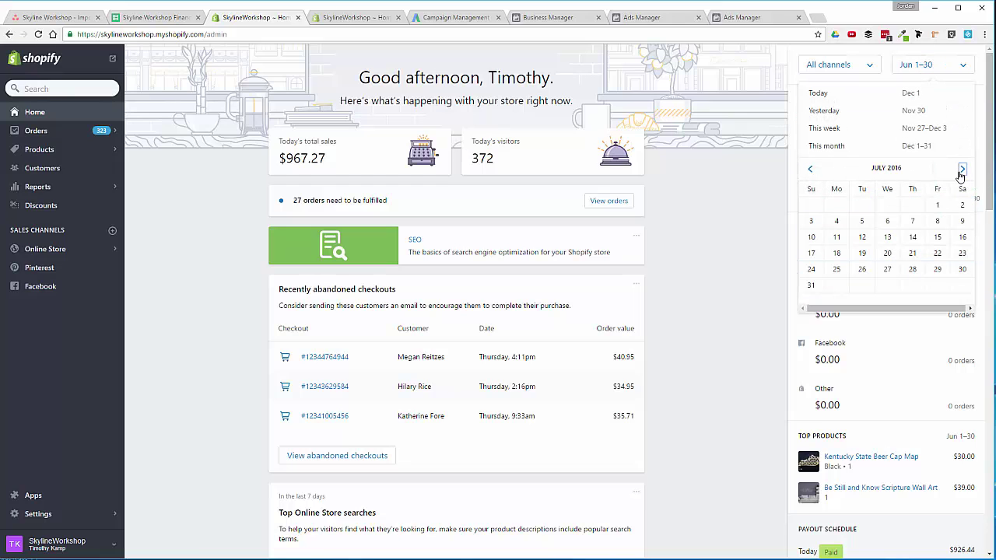
click(936, 206)
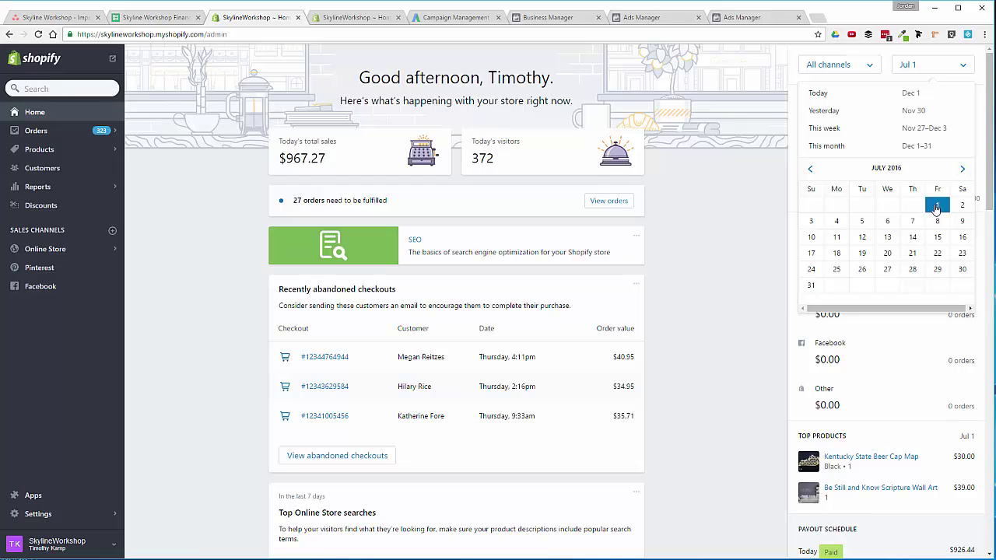
click(816, 291)
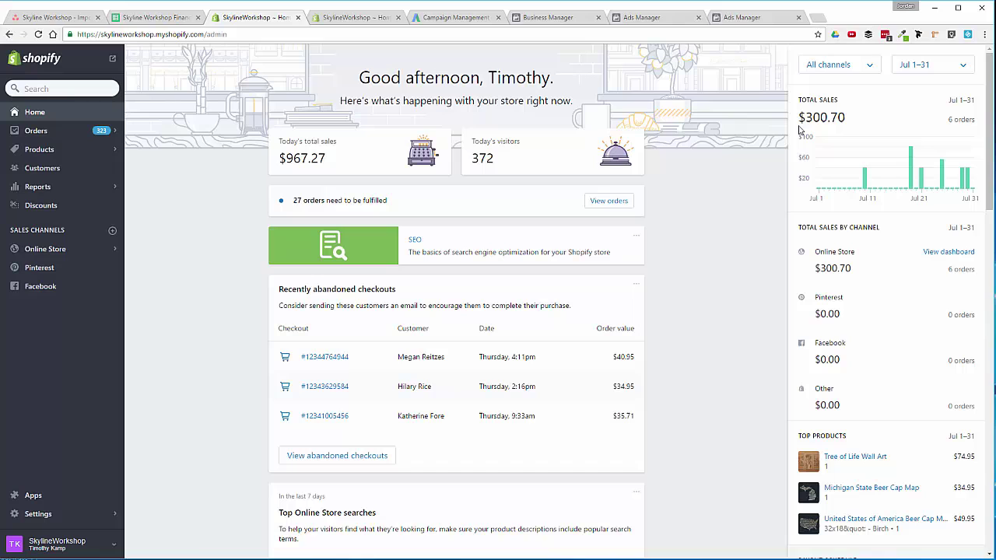
click(951, 65)
click(962, 170)
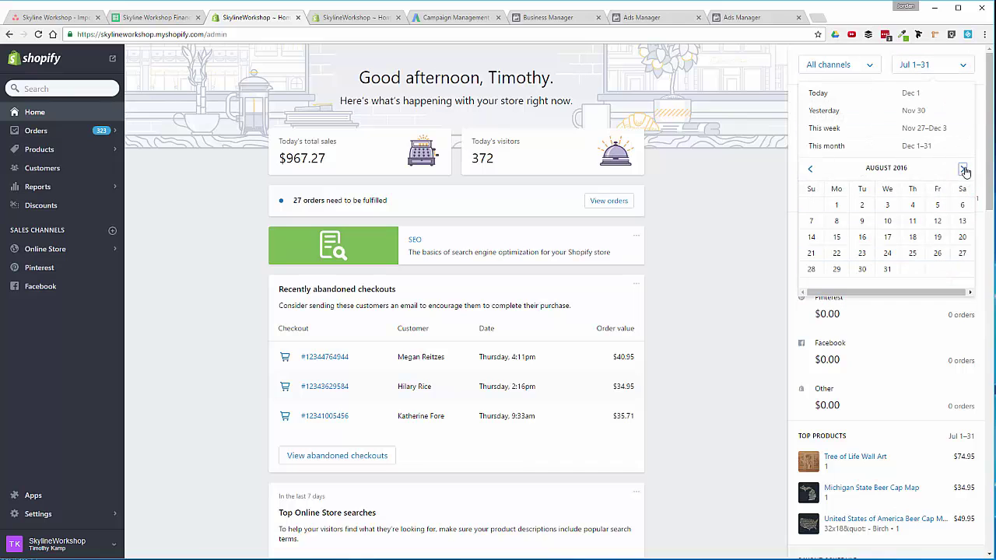
click(836, 204)
click(886, 269)
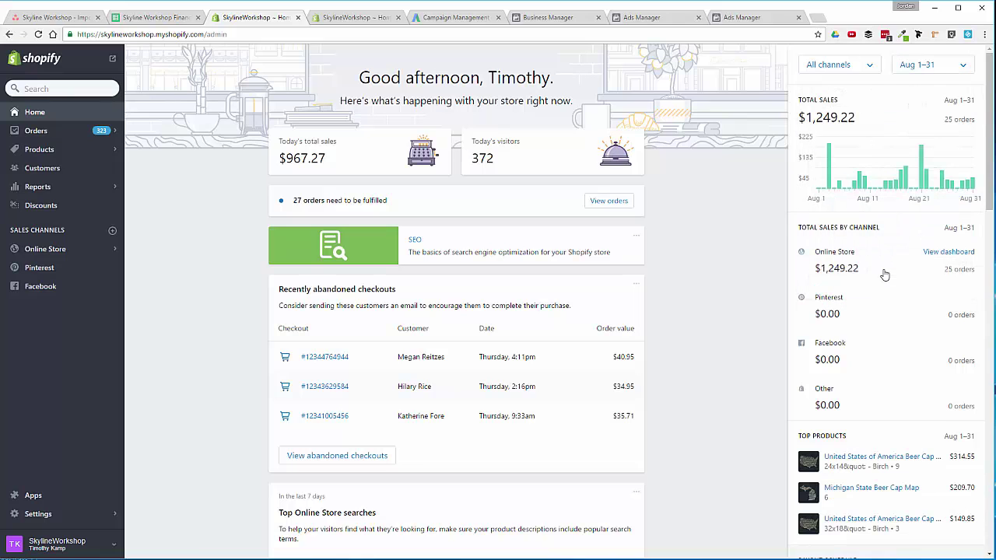
Step: Check September's sales, then set the range to Oct 1–31, 2016
click(959, 65)
click(962, 169)
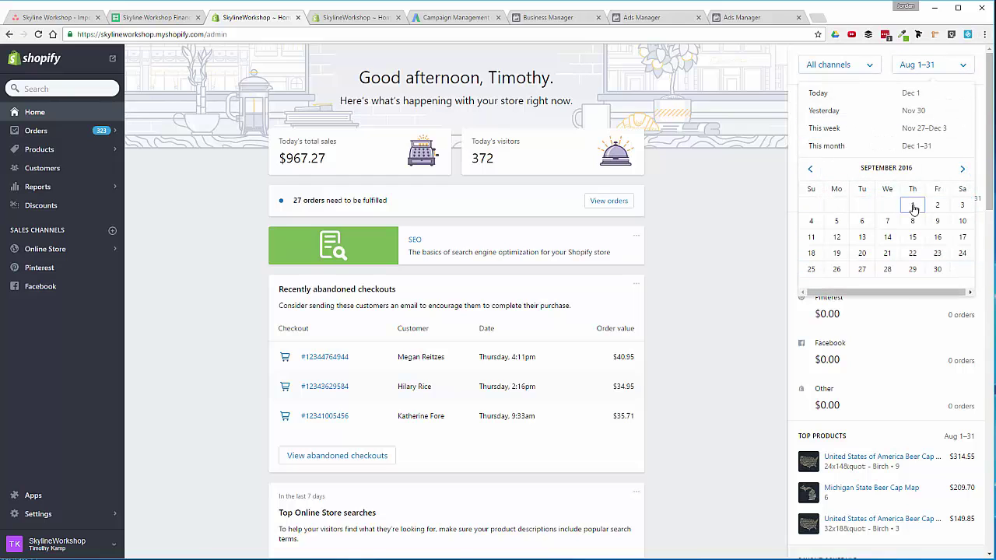
click(939, 270)
click(929, 65)
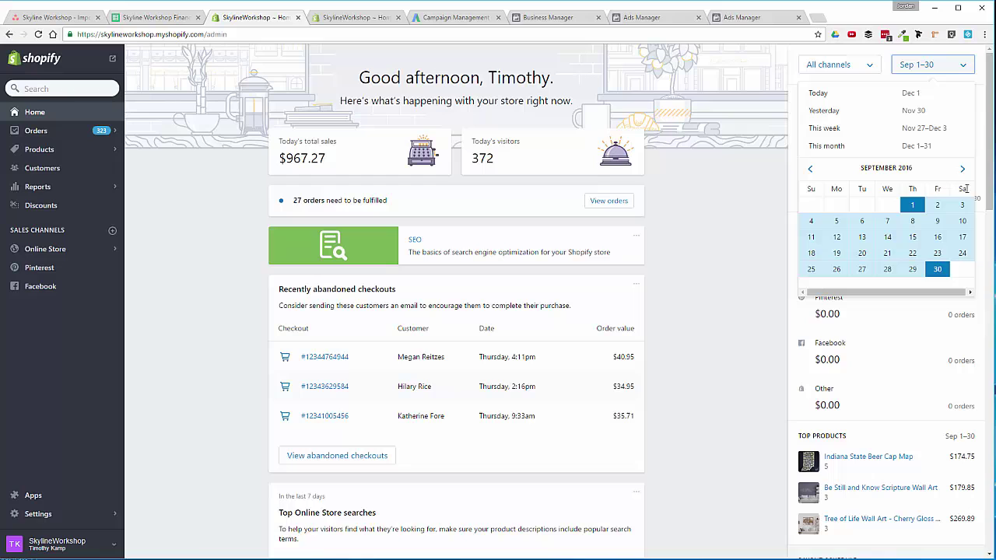
click(962, 170)
click(962, 205)
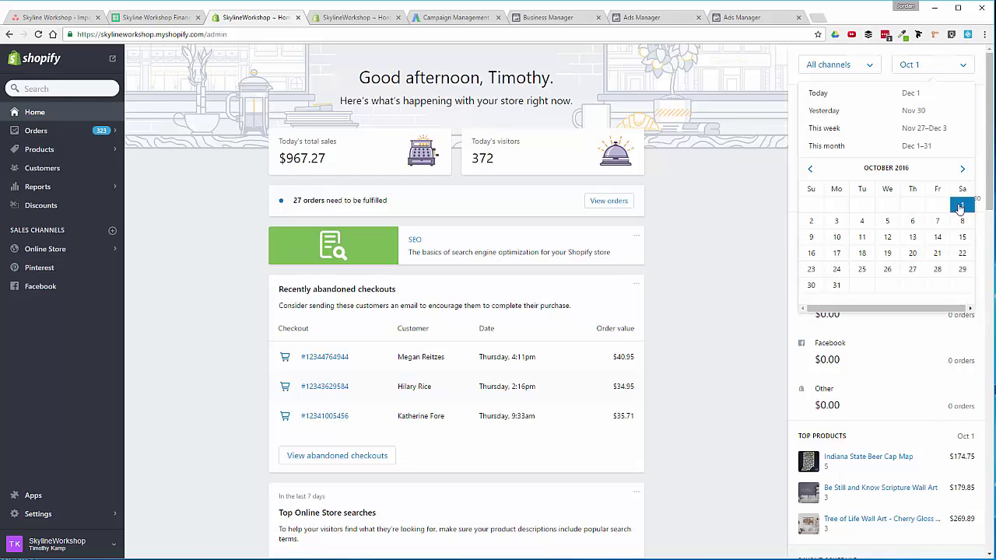
click(837, 286)
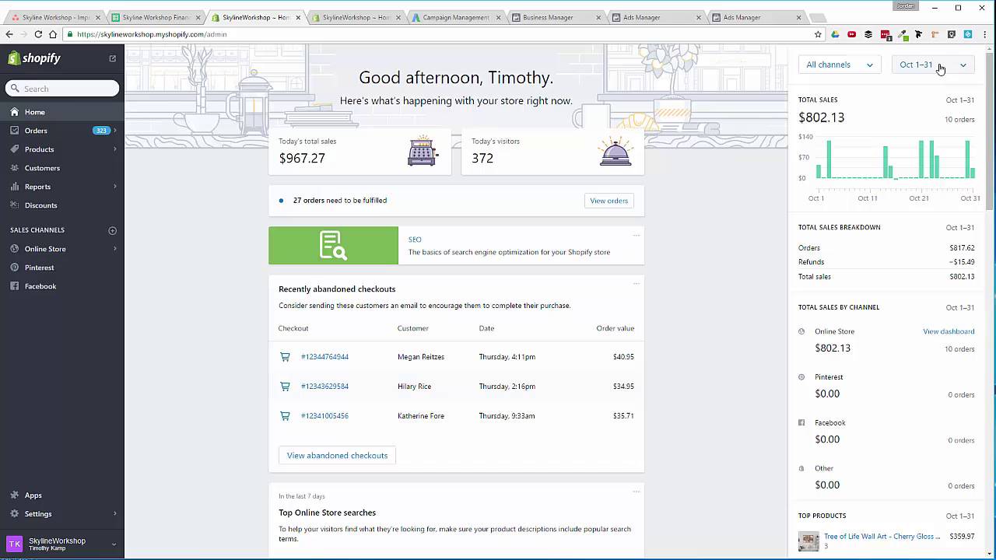
Step: Set the Shopify sales range to Nov 1–30, 2016, showing $11,064.30 from 238 orders
click(940, 69)
click(961, 170)
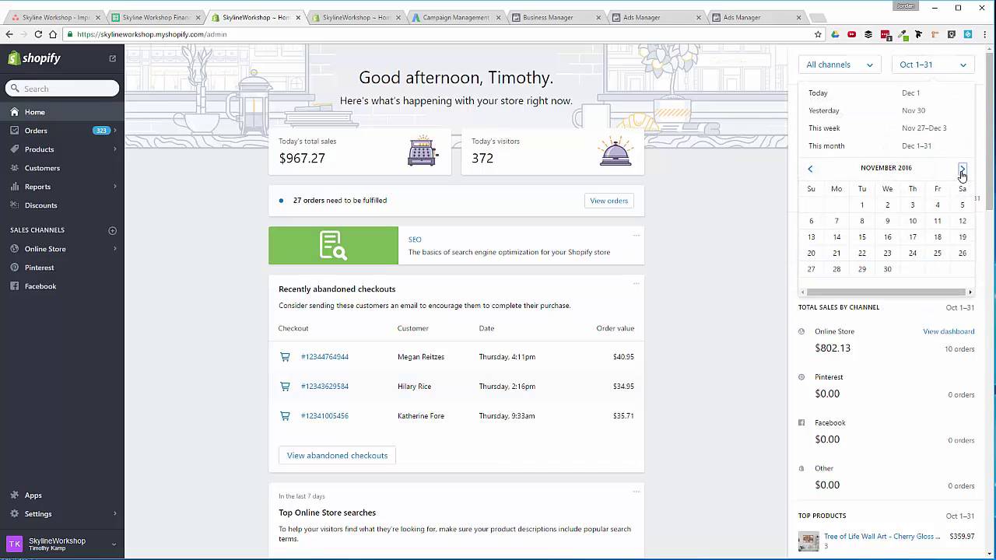
click(862, 205)
click(889, 271)
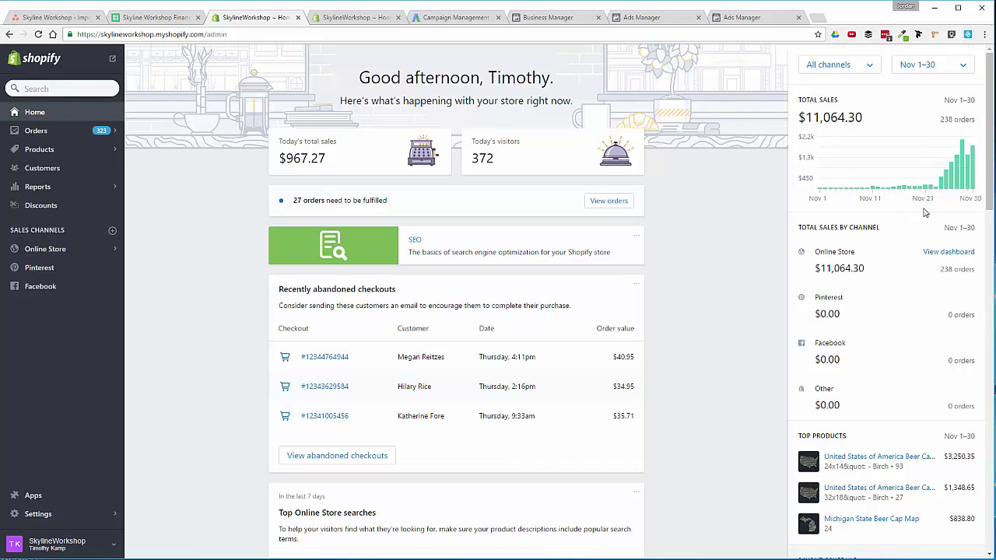
mouse_move(941, 189)
click(144, 17)
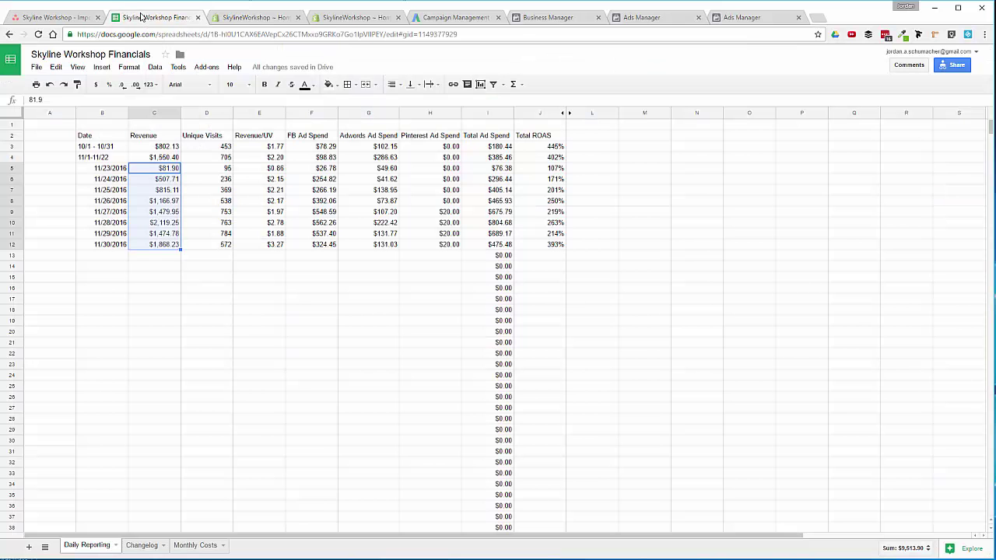
click(276, 182)
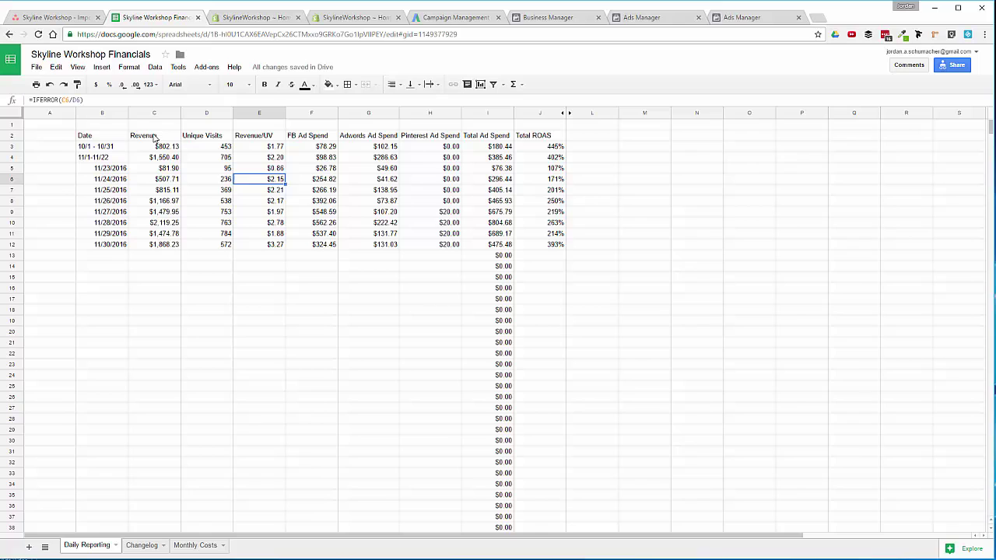
click(155, 137)
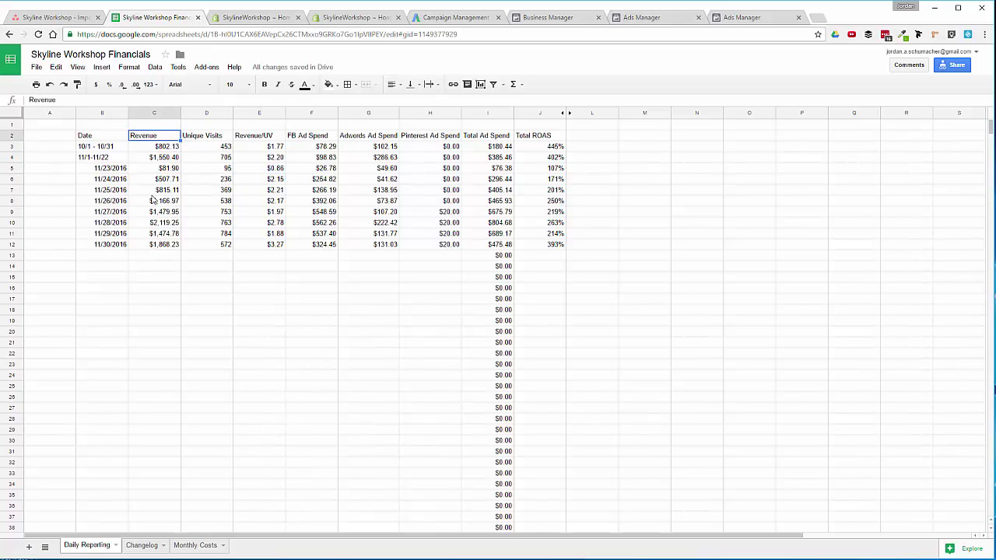
click(194, 140)
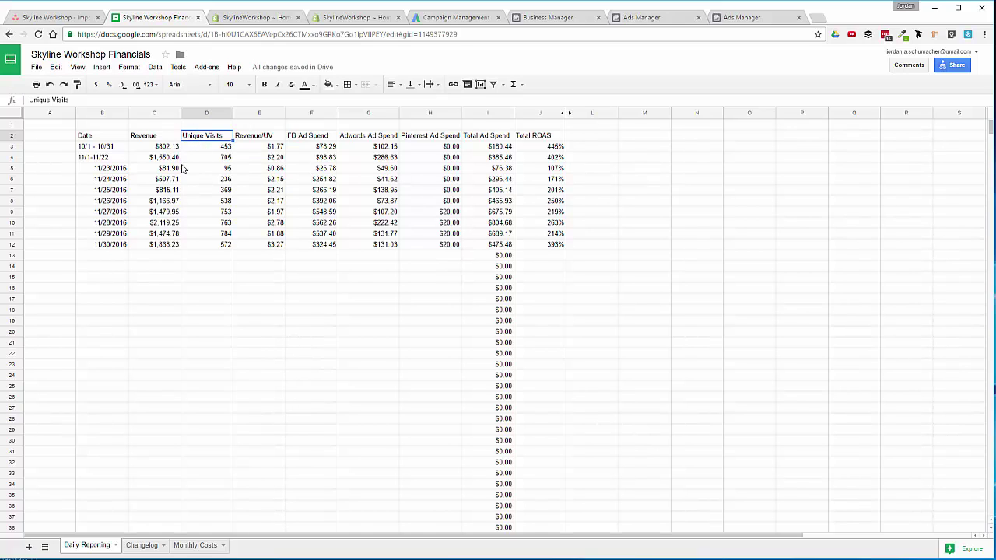
click(210, 150)
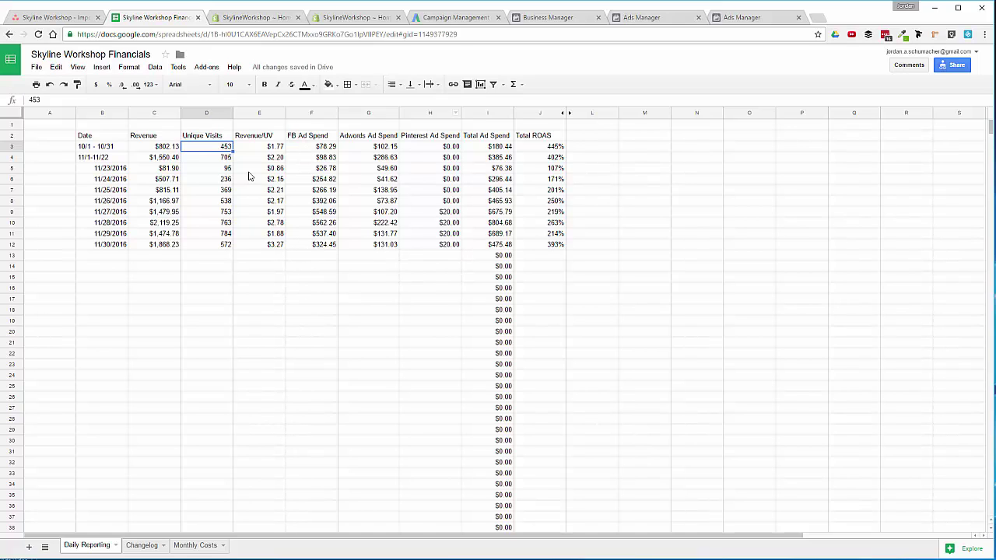
click(267, 148)
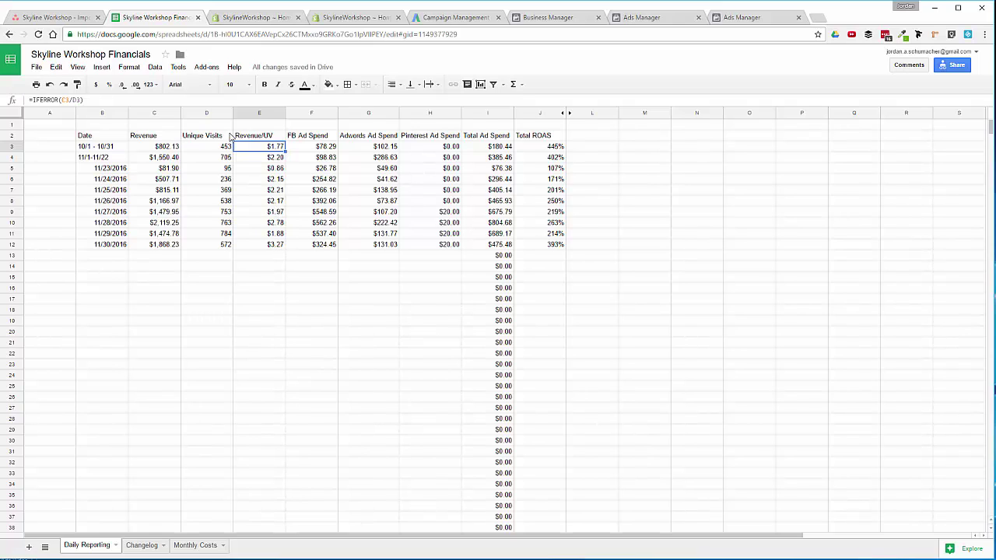
click(292, 147)
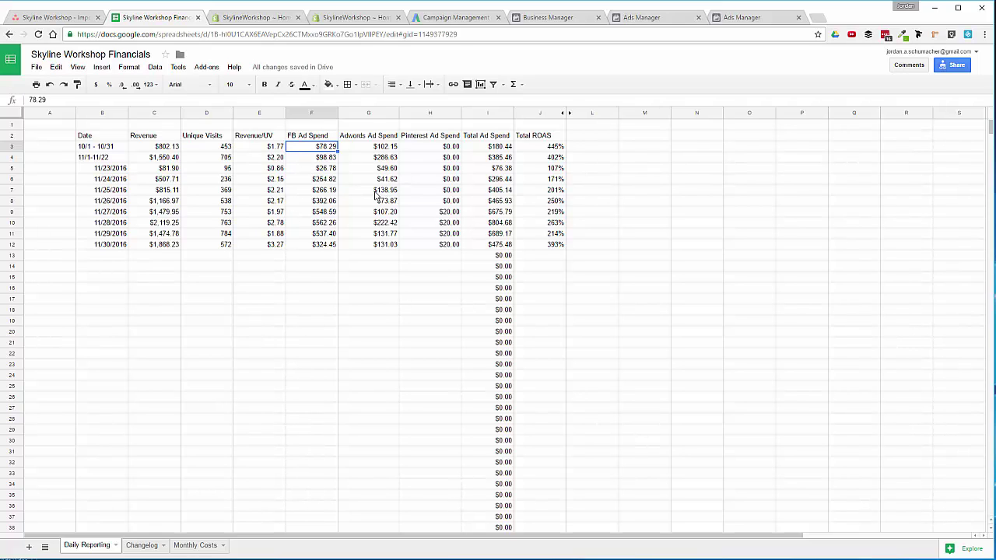
click(369, 193)
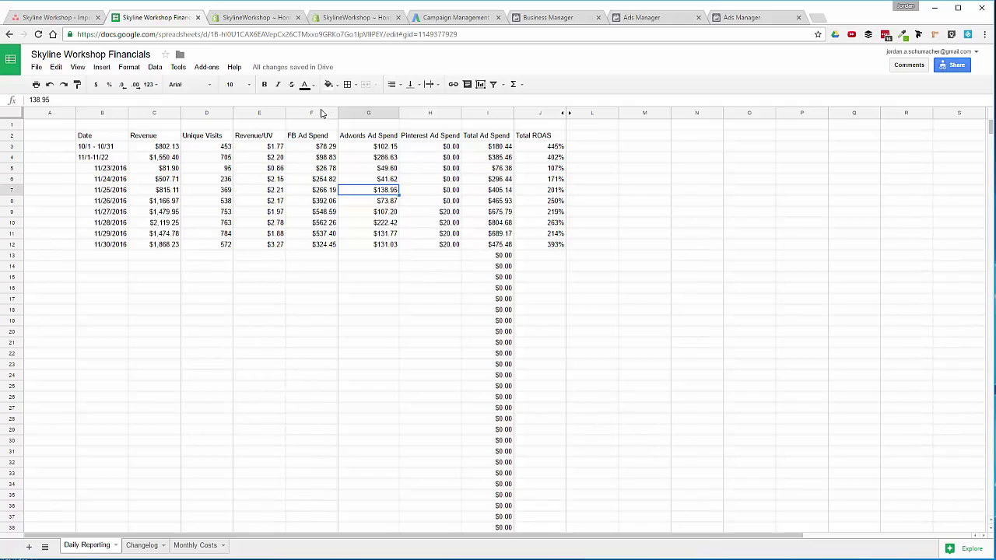
click(496, 149)
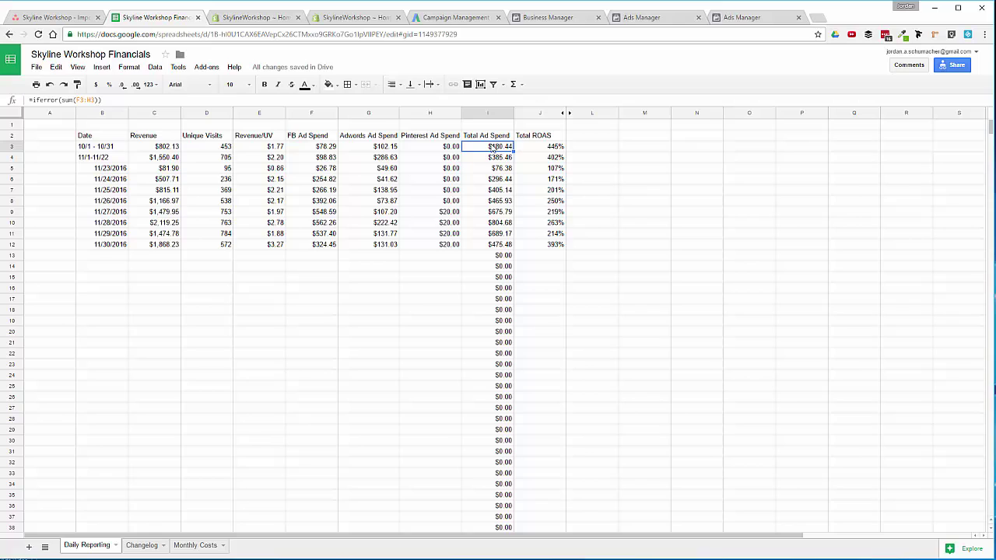
double_click(492, 147)
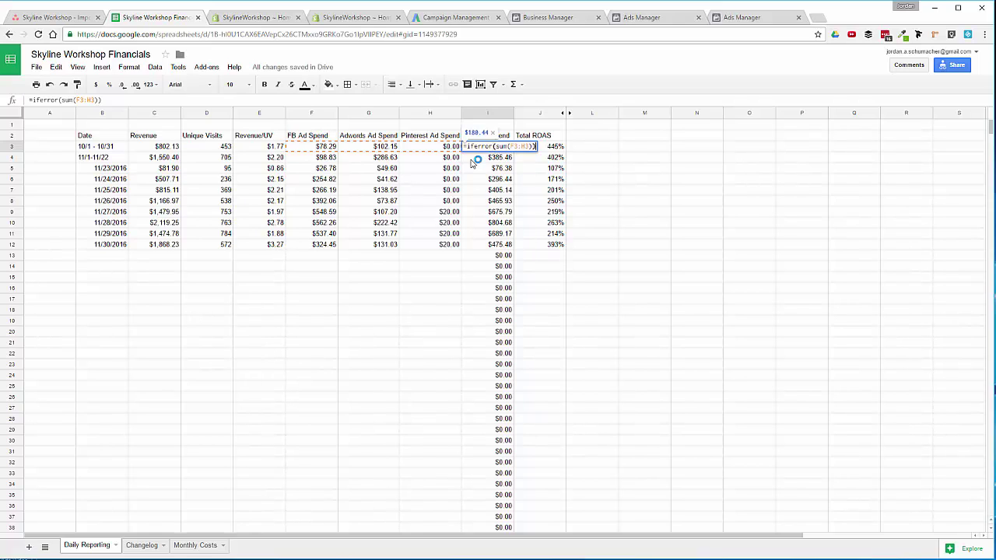
key(Escape)
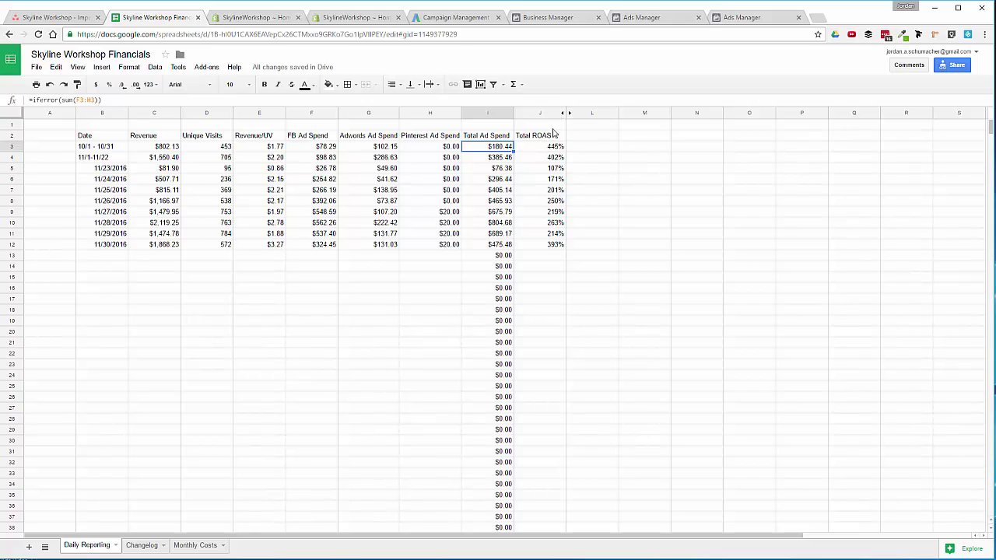
double_click(550, 148)
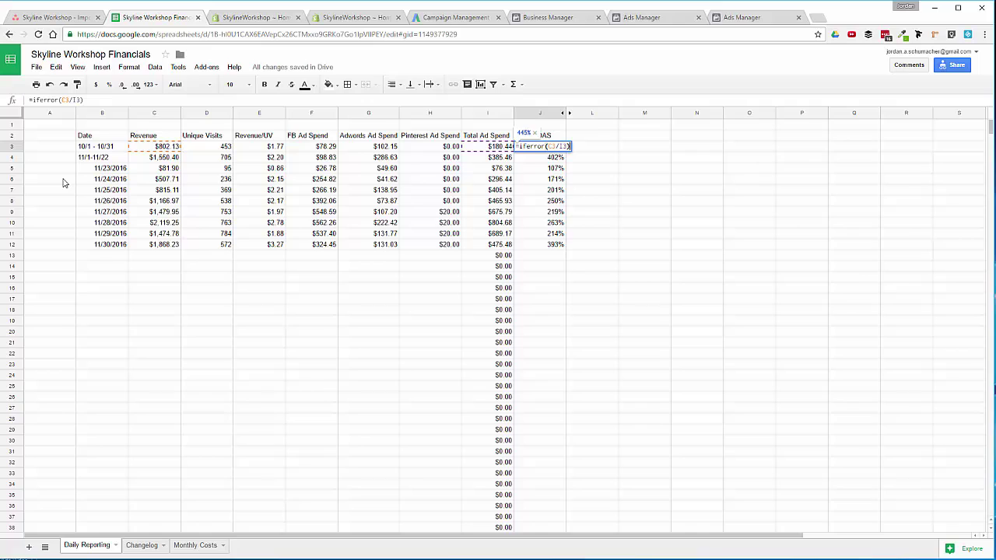
key(Escape)
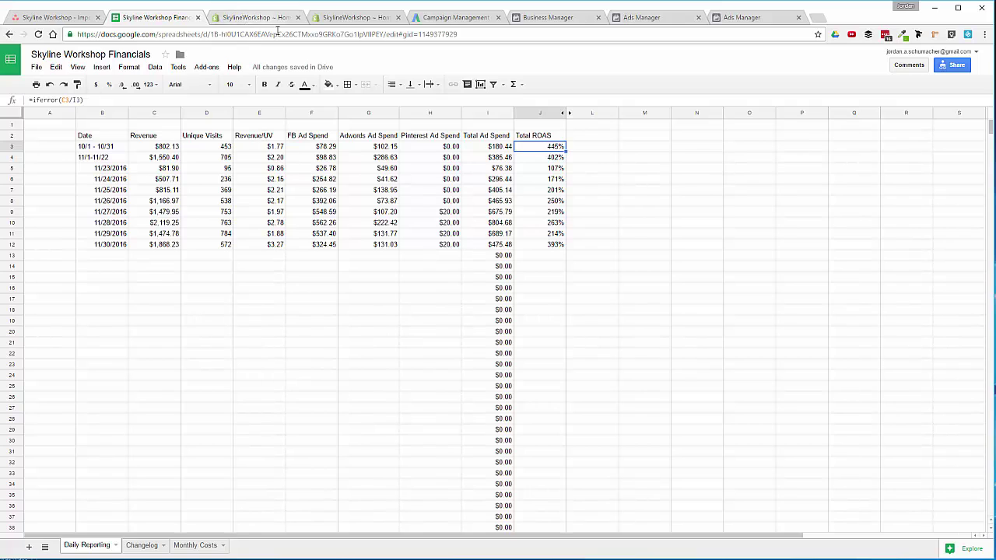
Step: Glance at the Shopify admin, then go through Business Manager to the Ads Manager campaigns table
click(246, 21)
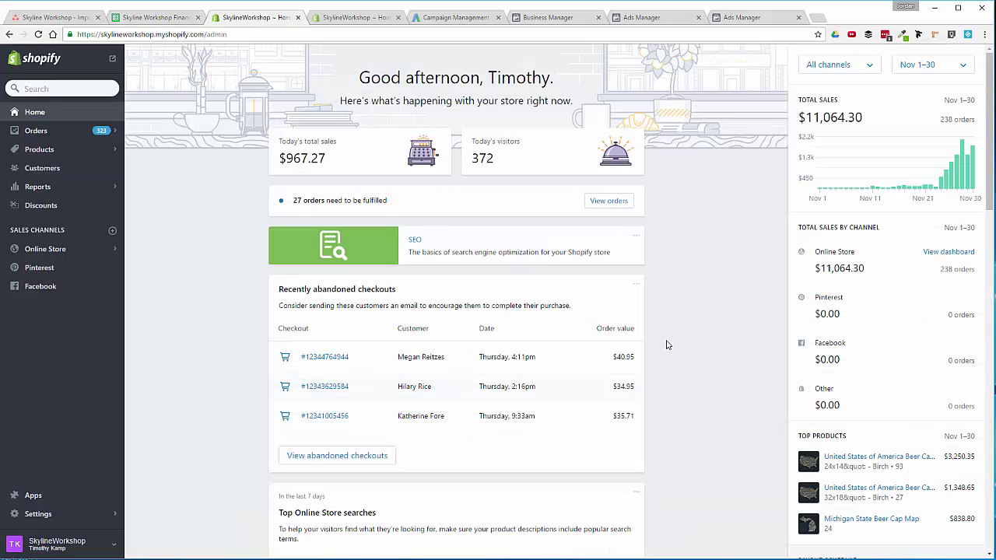
click(544, 19)
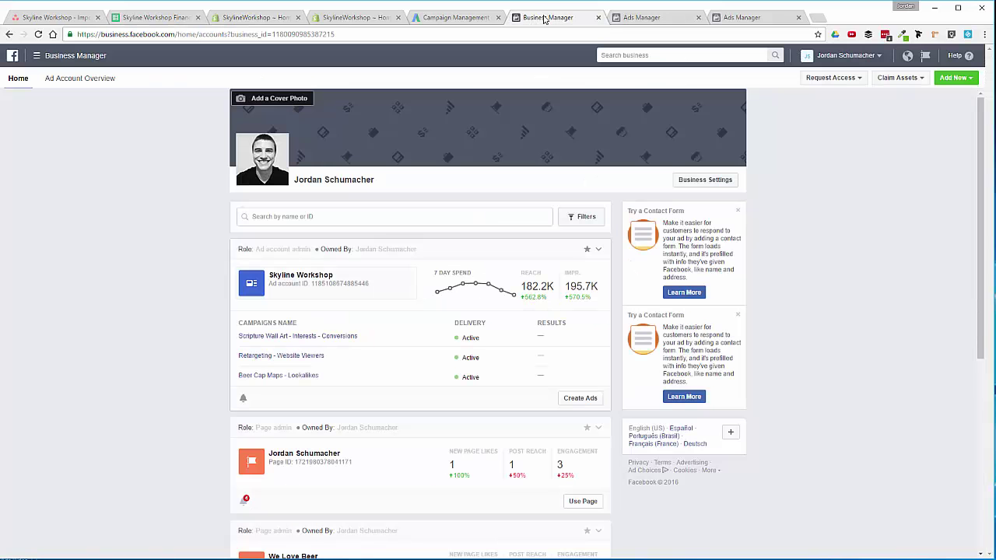
click(669, 19)
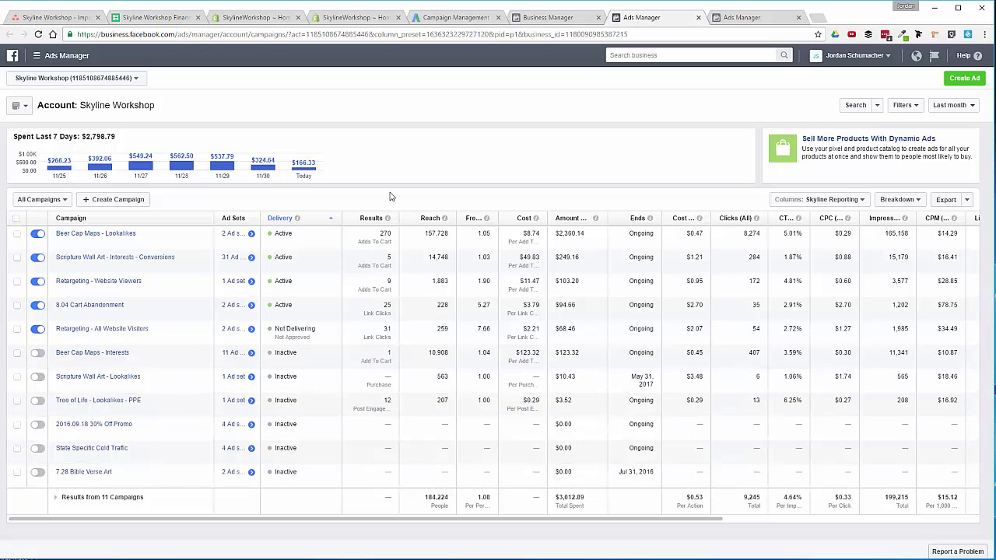
Step: Set the Ads Manager report range to Nov 22 – Nov 30, 2016, then return to the spreadsheet
click(958, 109)
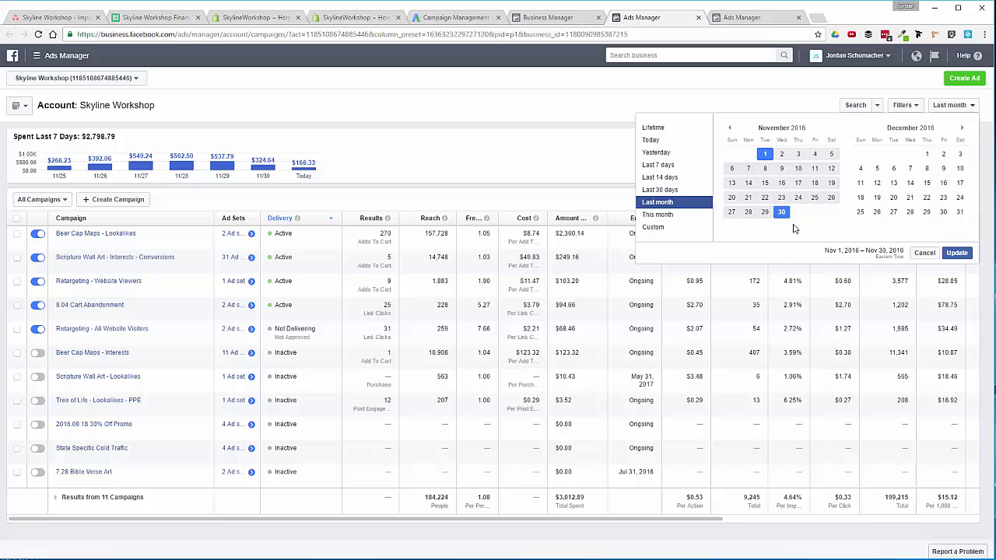
click(764, 200)
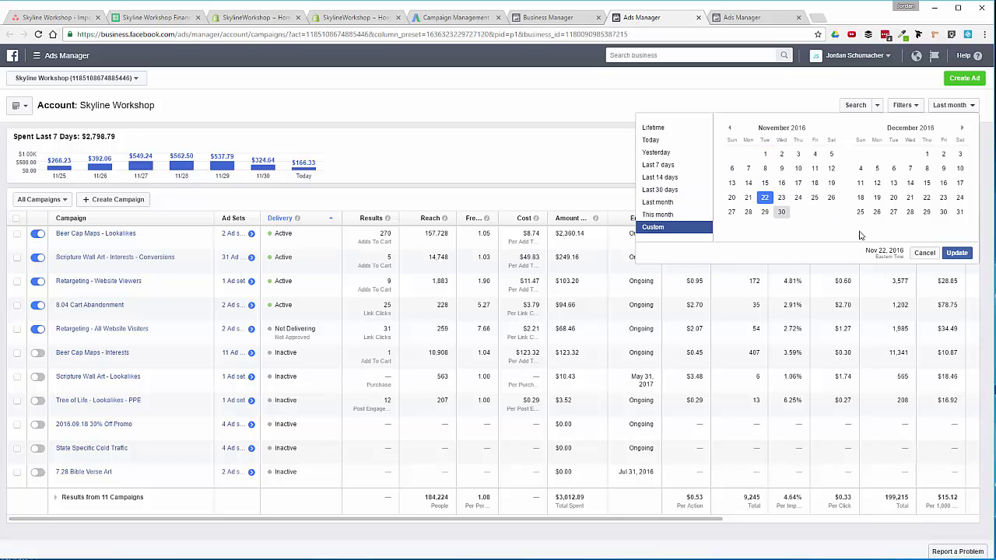
click(957, 255)
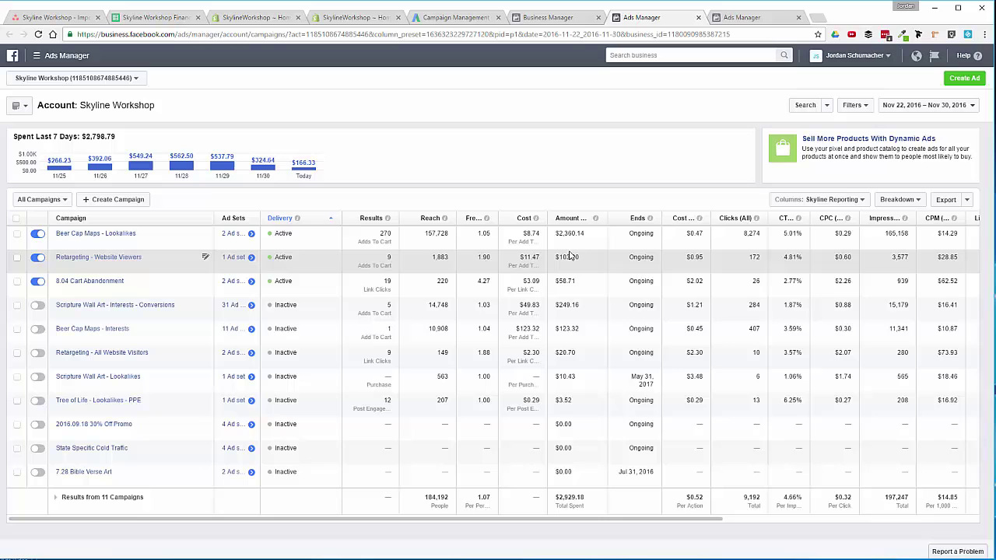
mouse_move(482, 267)
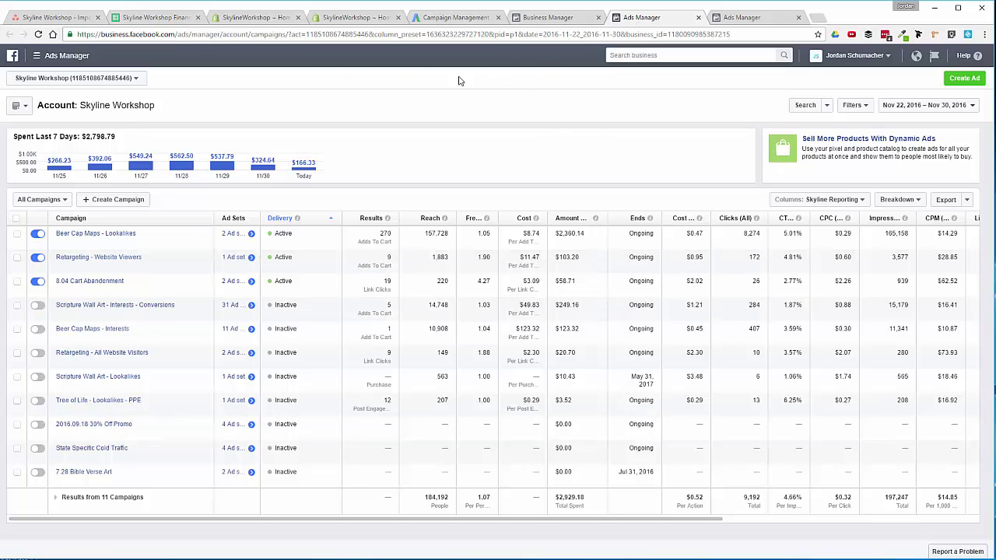
click(141, 18)
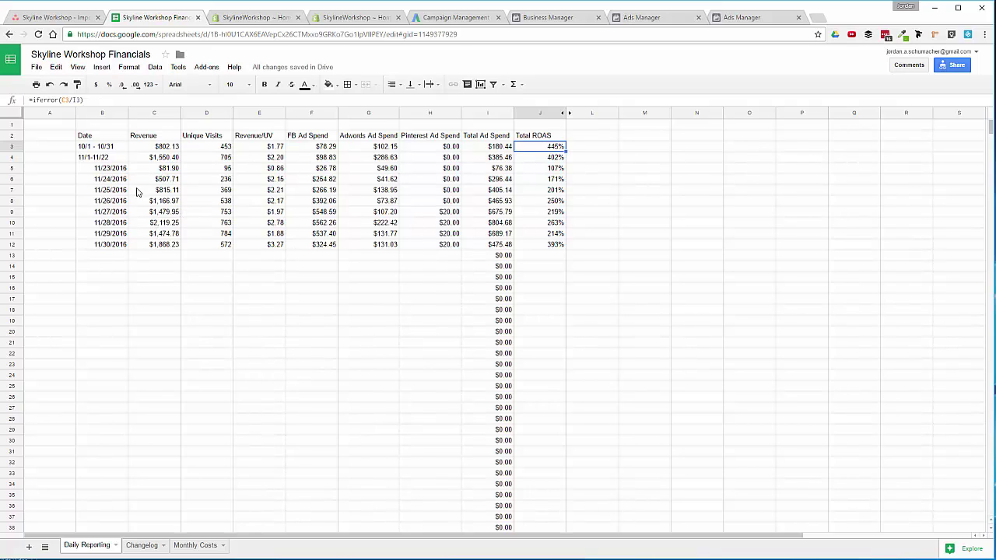
Step: Select Revenue cells C5:C12 (11/23–11/30) to see their $9,513.90 sum
click(161, 171)
drag(147, 172, 144, 247)
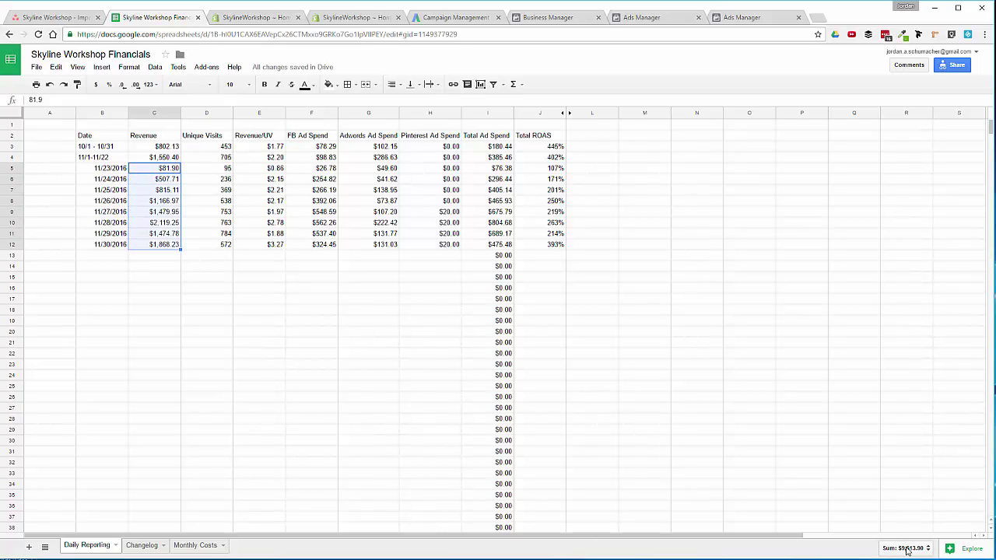